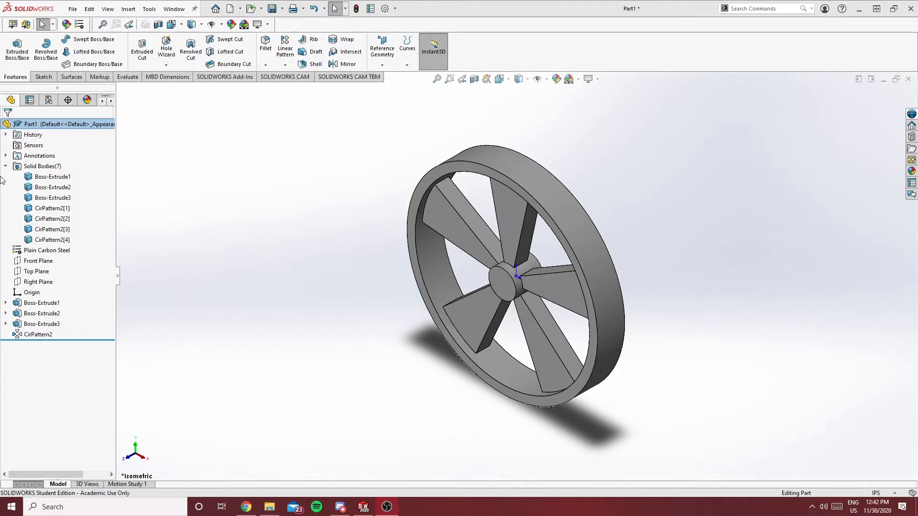
- Roll the feature history back to the hub extrusion and step forward through the rim to the single spoke
click(6, 166)
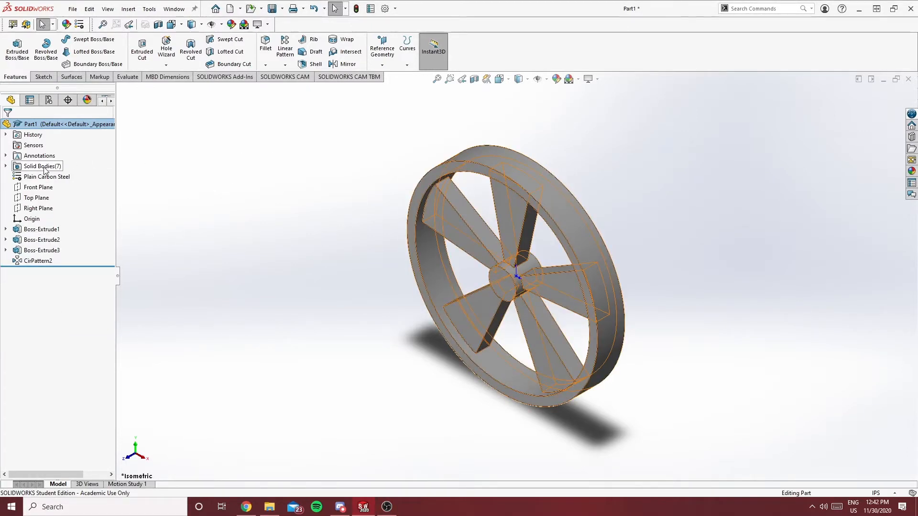
click(6, 166)
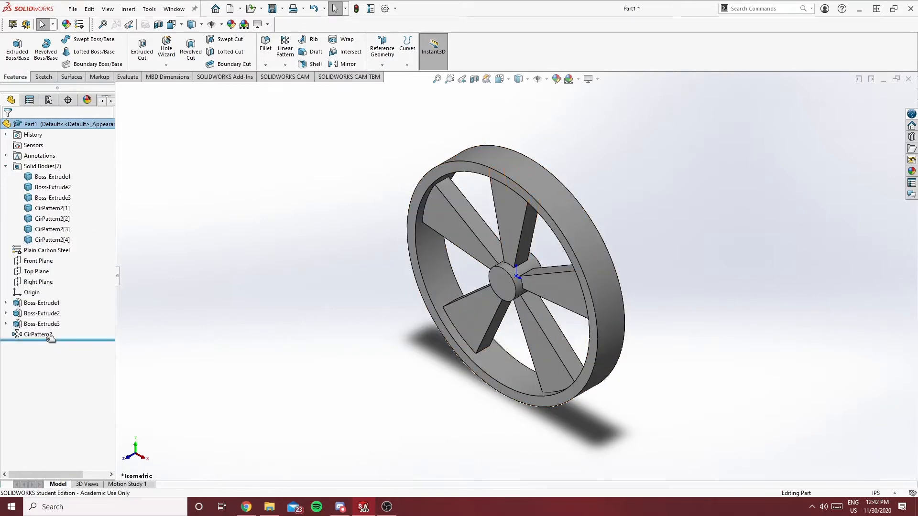
drag(50, 338, 55, 309)
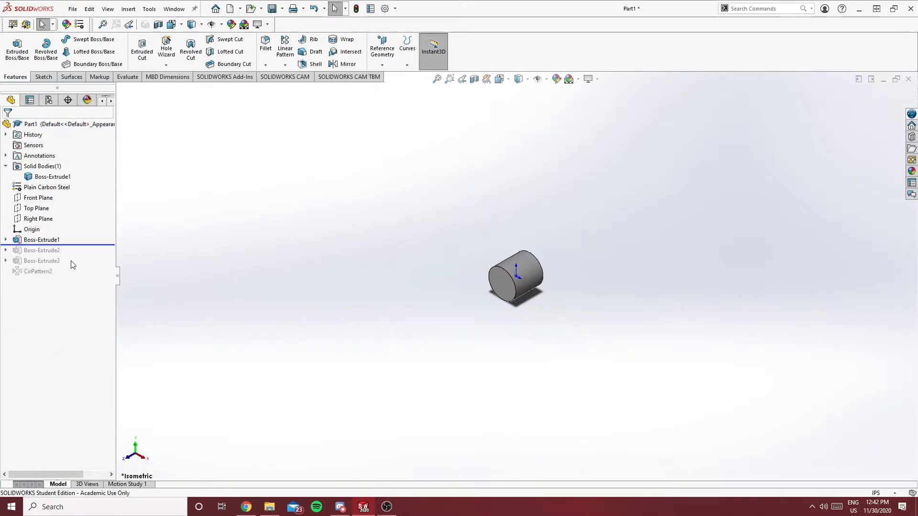
drag(71, 245, 72, 262)
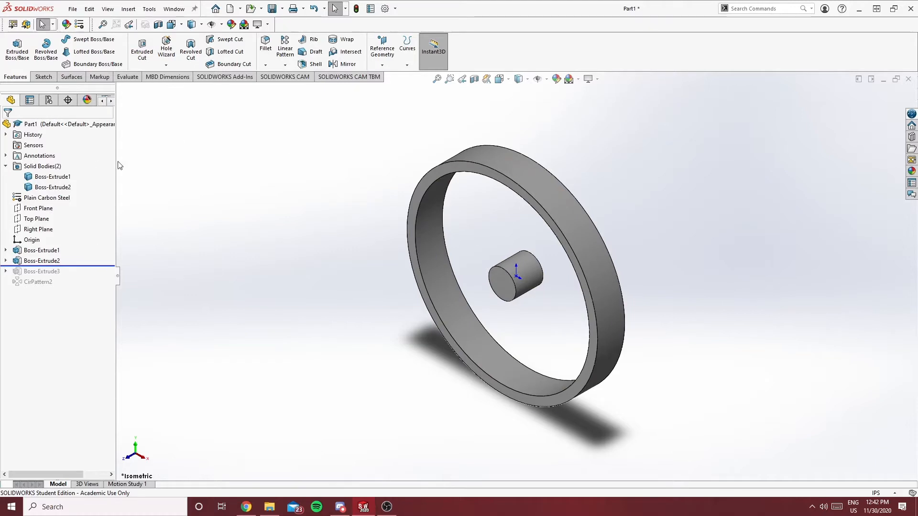
drag(73, 266, 72, 283)
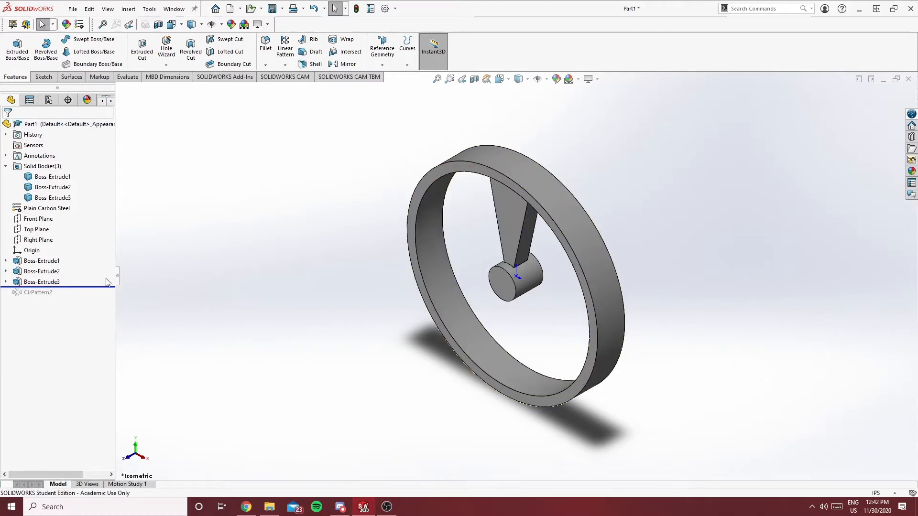
- Reopen the spoke extrusion's definition, check its Merge result option by toggling it on and off, and accept it with merging off
right_click(42, 282)
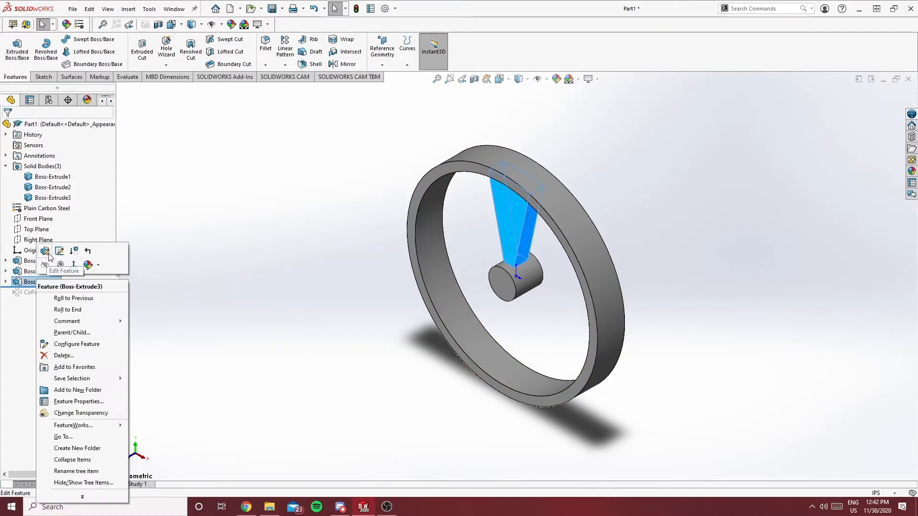
click(50, 250)
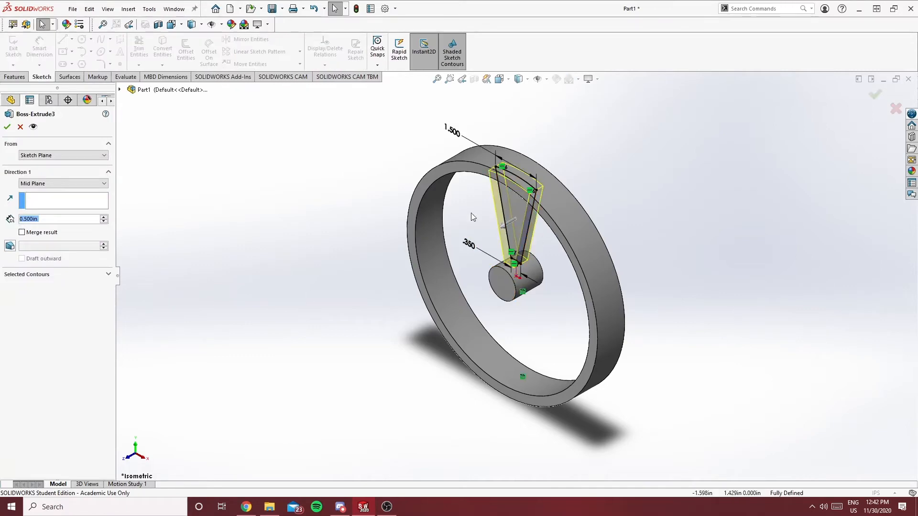
mouse_move(655, 267)
middle_down()
mouse_move(680, 187)
mouse_move(695, 186)
mouse_move(656, 201)
middle_up()
middle_drag(327, 213, 243, 240)
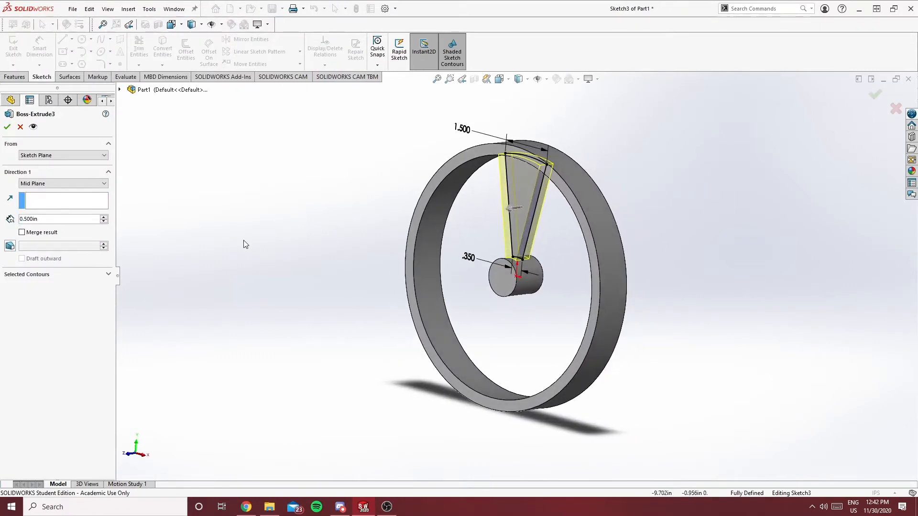
click(38, 234)
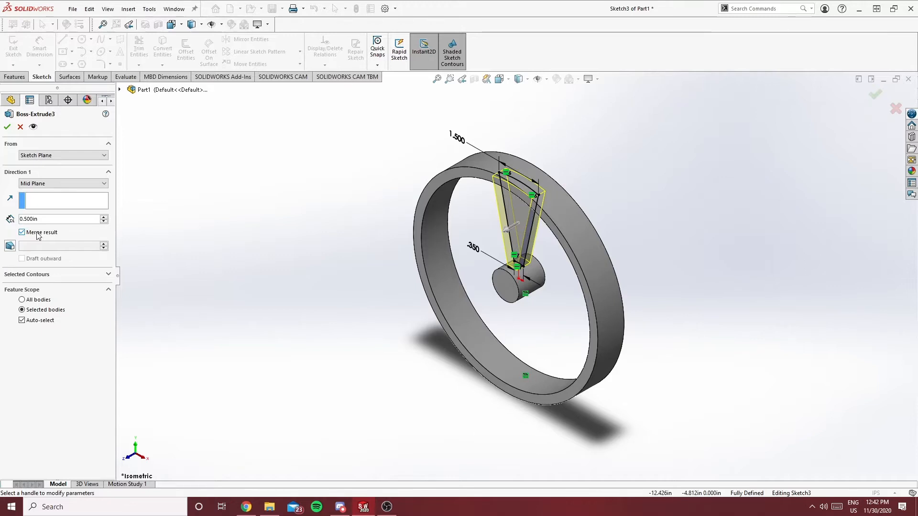
click(38, 235)
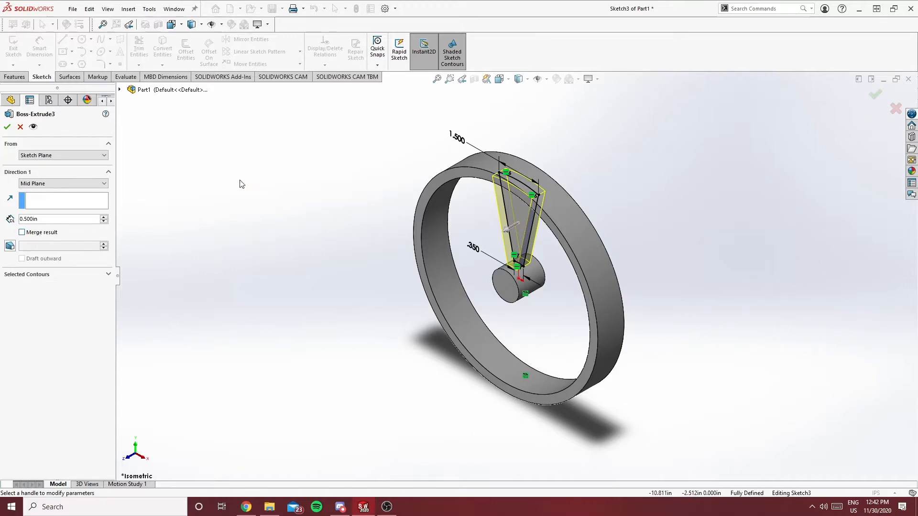
click(7, 127)
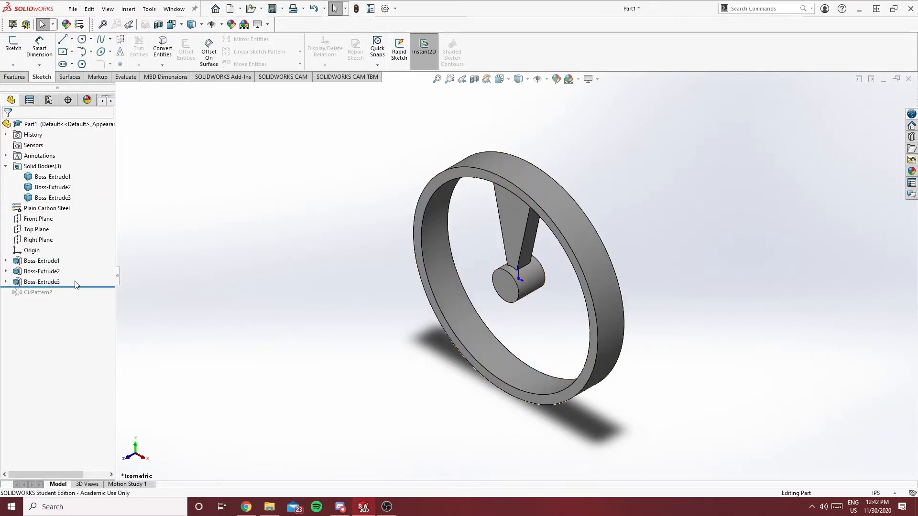
- Roll the history forward past the circular pattern and examine each separate spoke body in the solid bodies list
drag(78, 287, 81, 297)
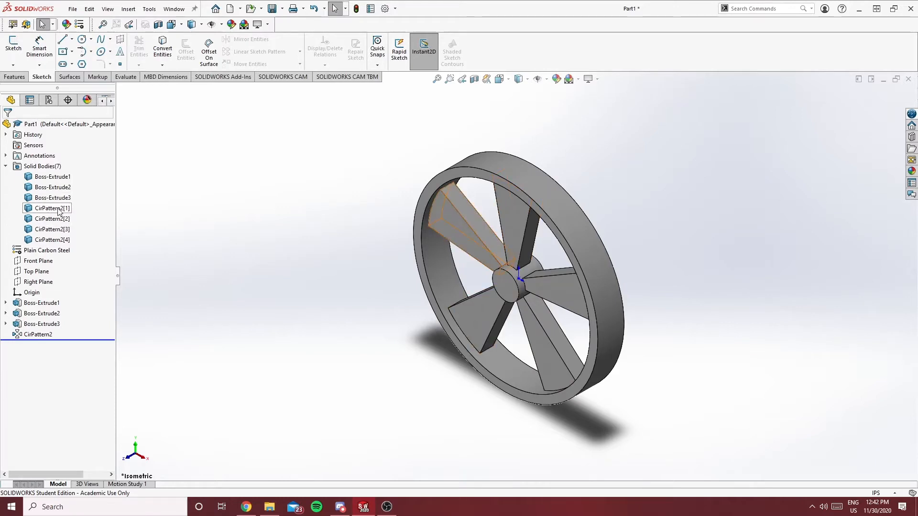
click(52, 208)
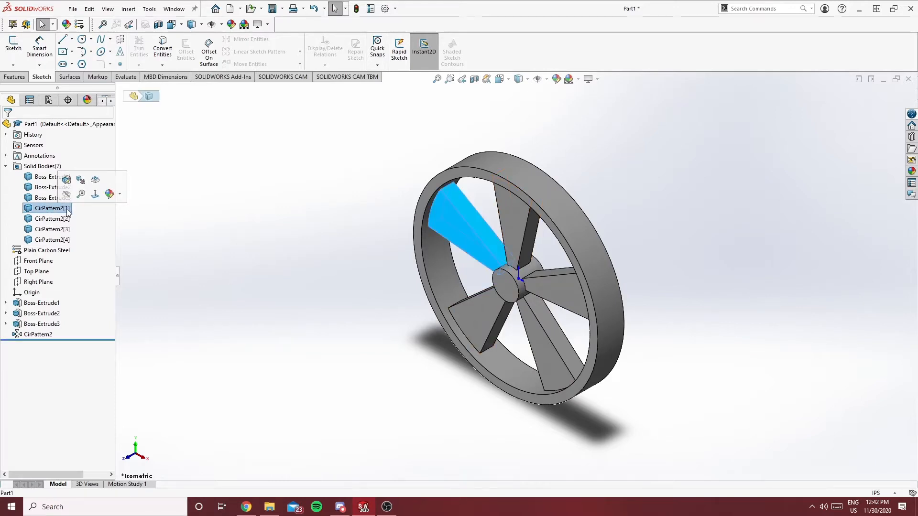
click(51, 219)
click(51, 230)
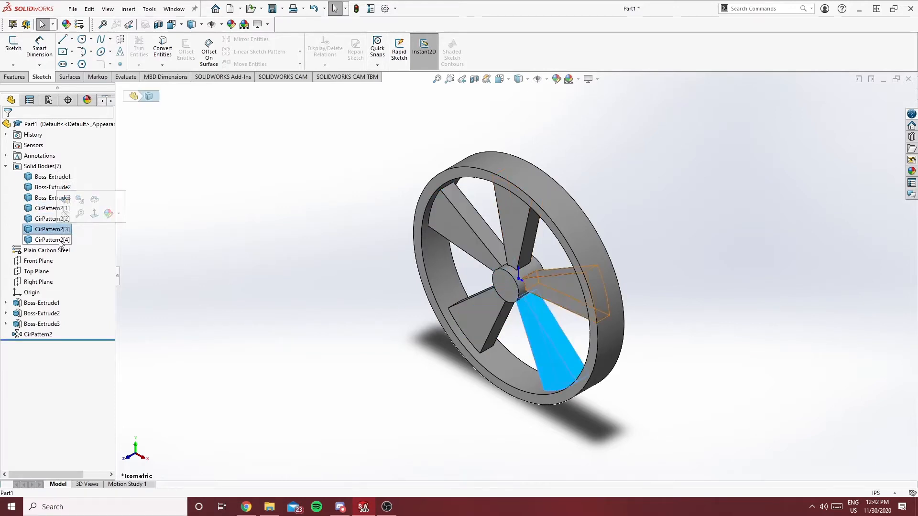
click(60, 240)
click(51, 209)
click(52, 219)
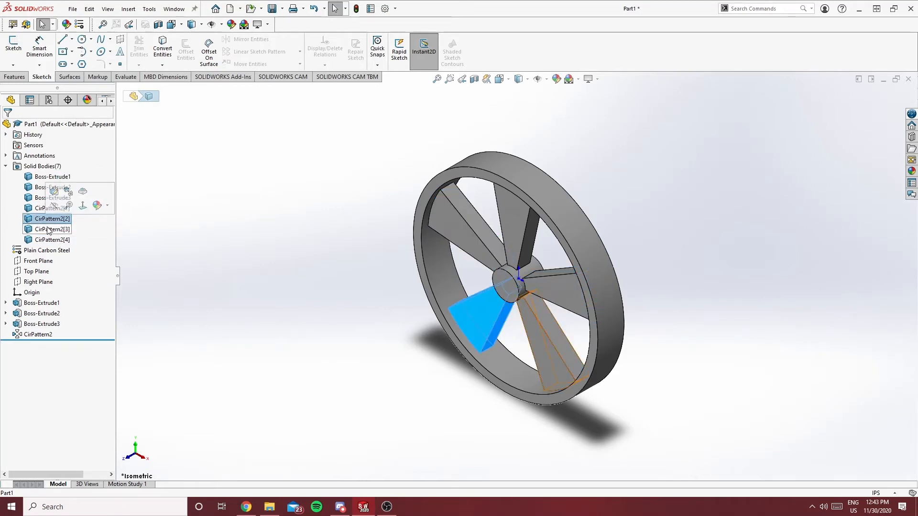
click(52, 229)
click(51, 240)
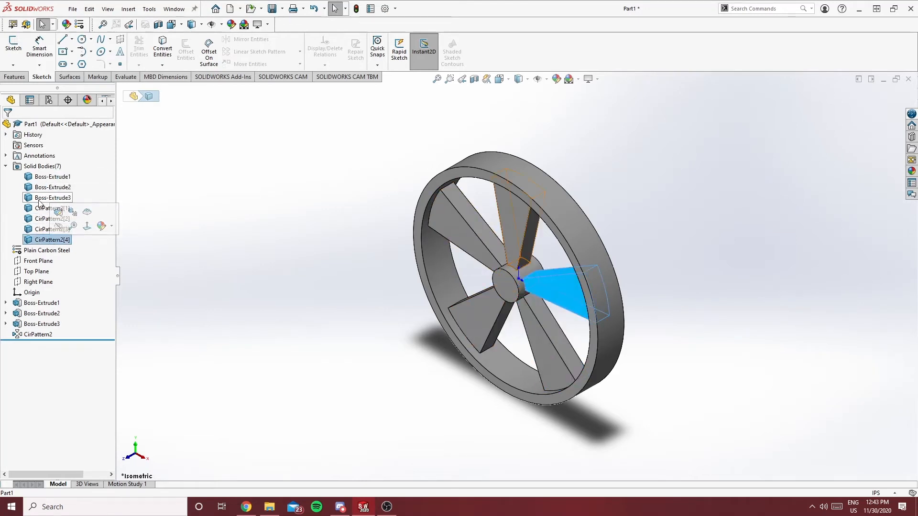
click(39, 199)
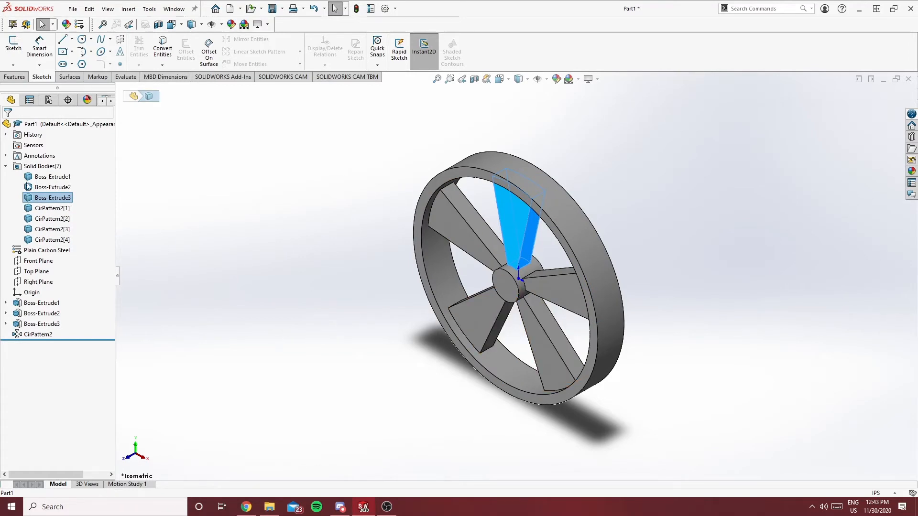
click(52, 165)
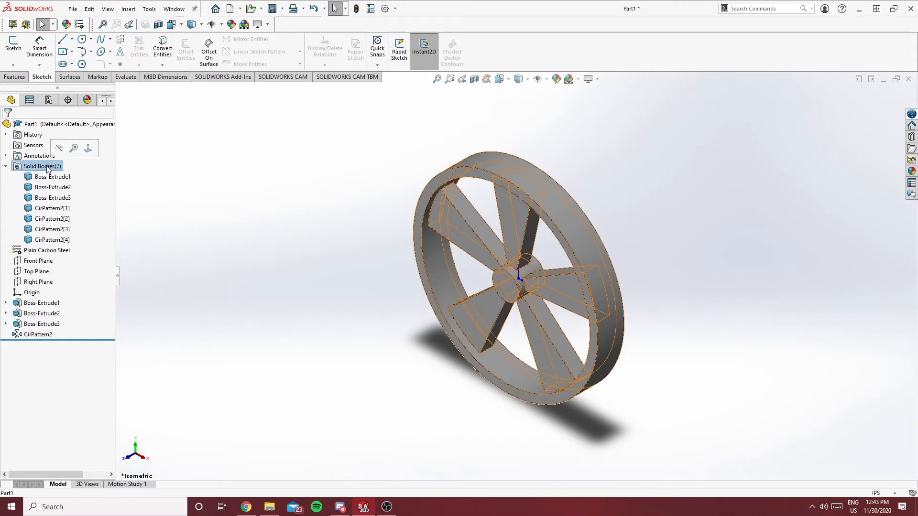
click(53, 209)
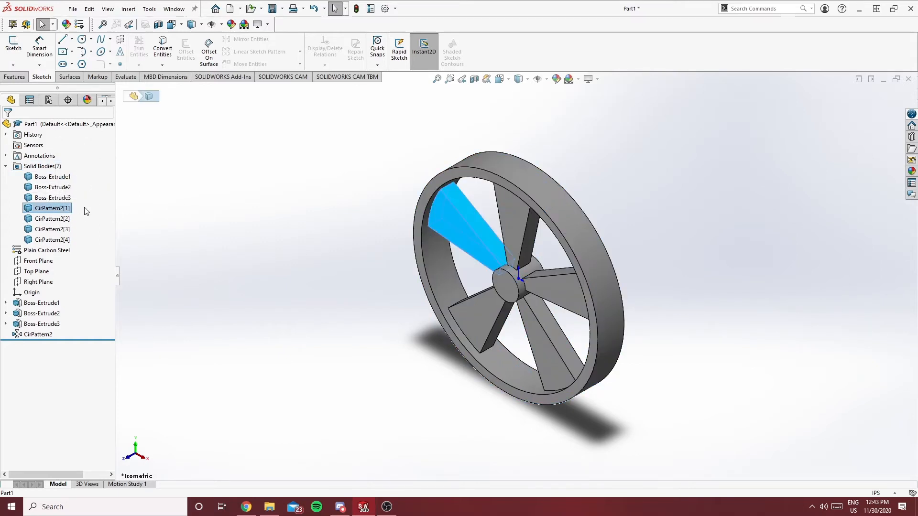
- Group the five spoke bodies, Boss-Extrude3 through CirPattern2[4], in a new solid bodies folder named Spokes
click(54, 198)
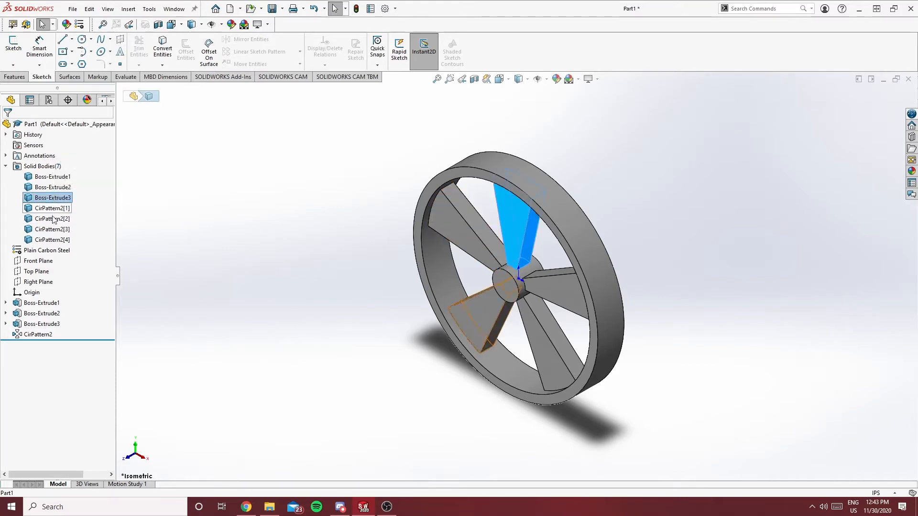
shift+click(52, 240)
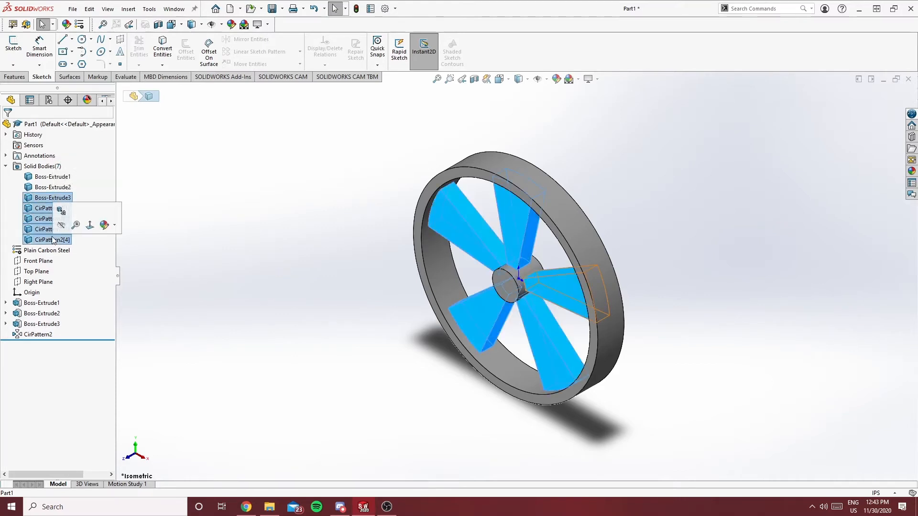
right_click(38, 219)
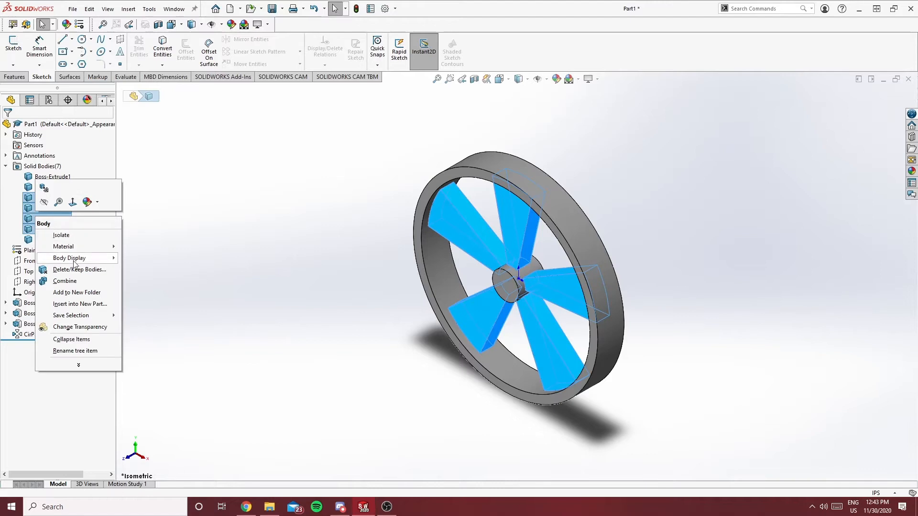
click(76, 292)
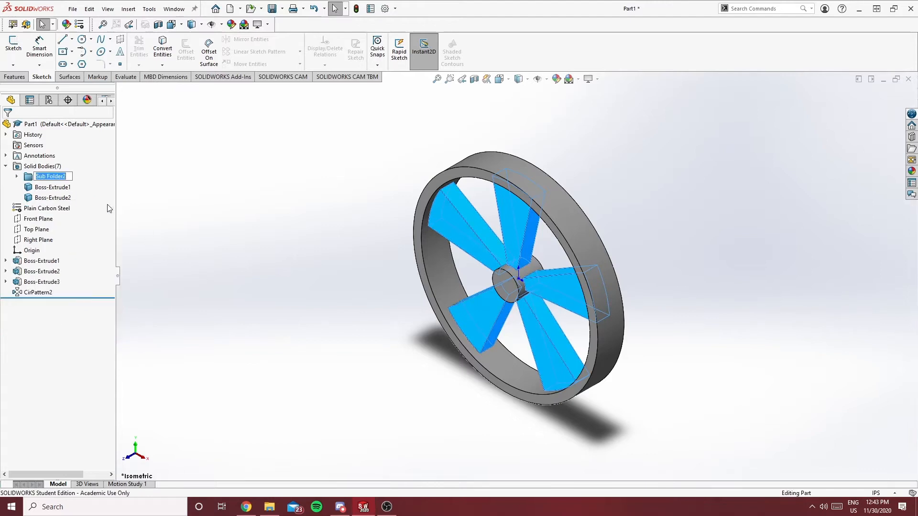
text(Spokes)
key(Return)
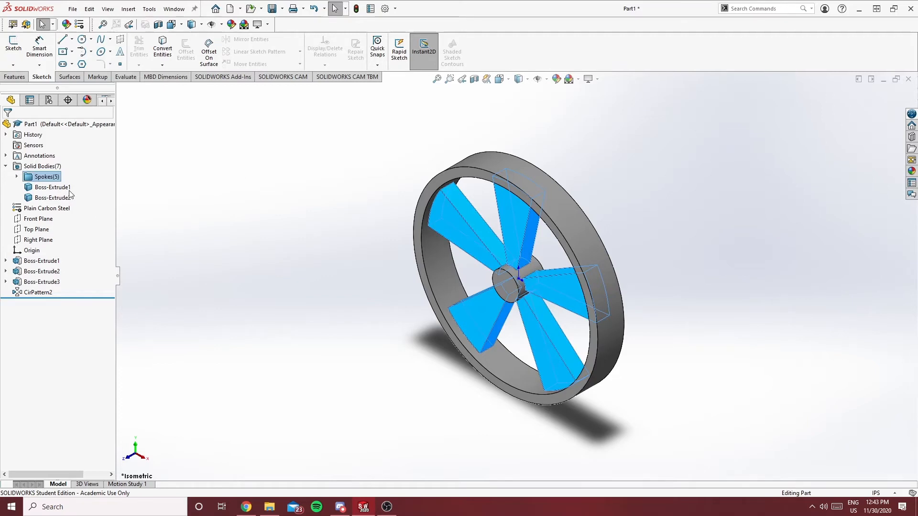
- Examine the individual bodies inside the Spokes folder and collapse it again
click(17, 177)
click(55, 187)
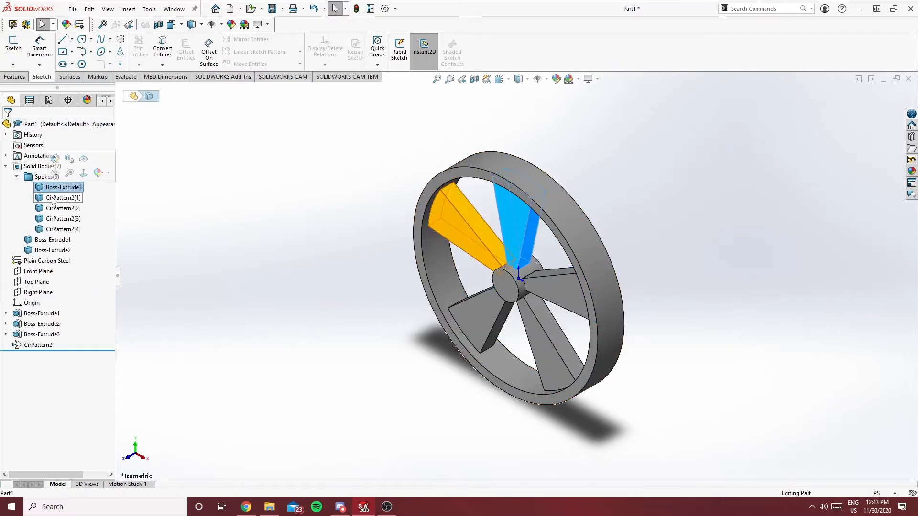
click(57, 197)
click(59, 208)
click(60, 219)
click(61, 229)
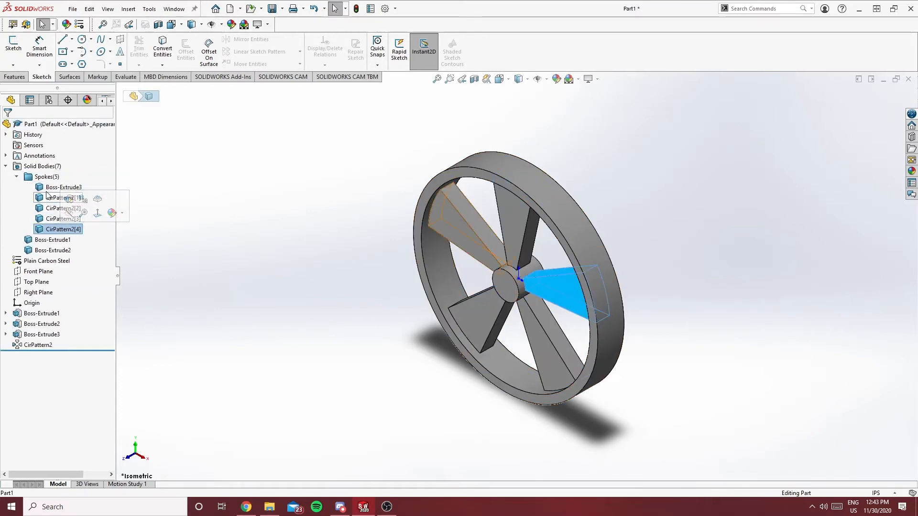
click(52, 187)
click(17, 177)
click(199, 200)
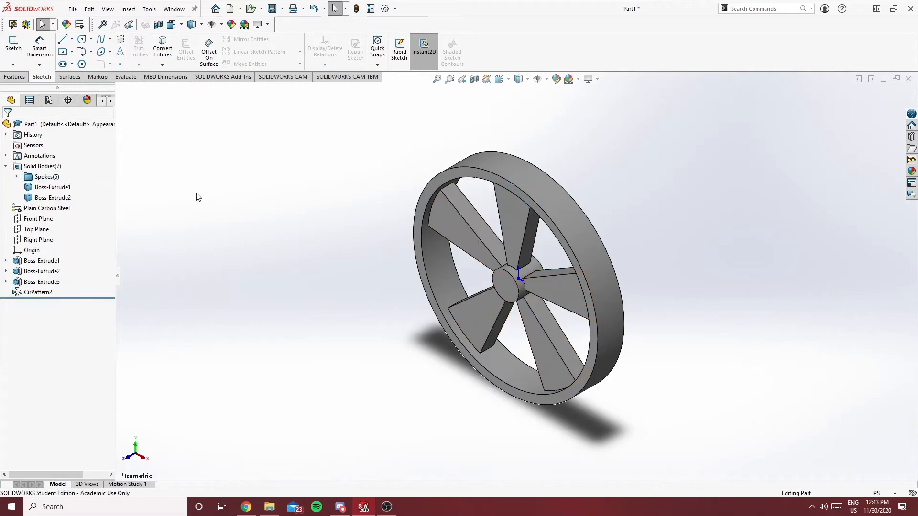
- Hide all bodies in the Spokes folder at once and show them again
right_click(47, 178)
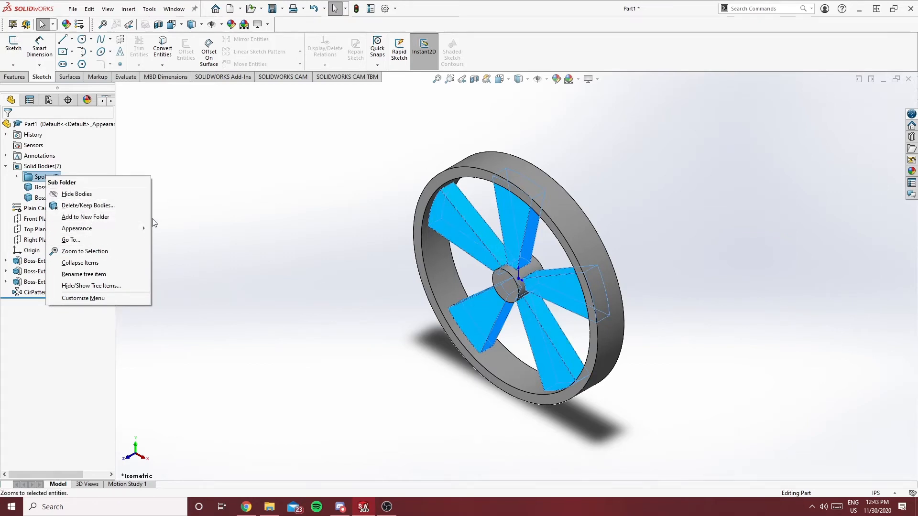
click(141, 194)
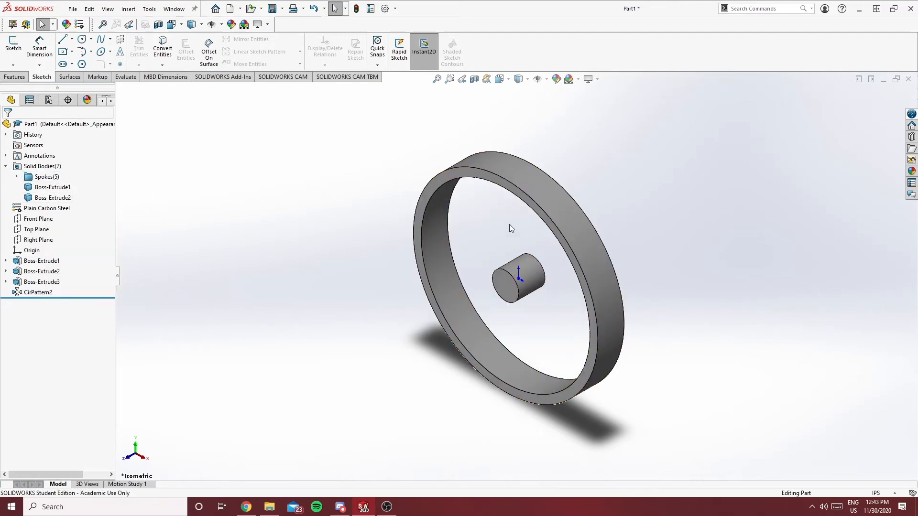
right_click(46, 177)
click(119, 193)
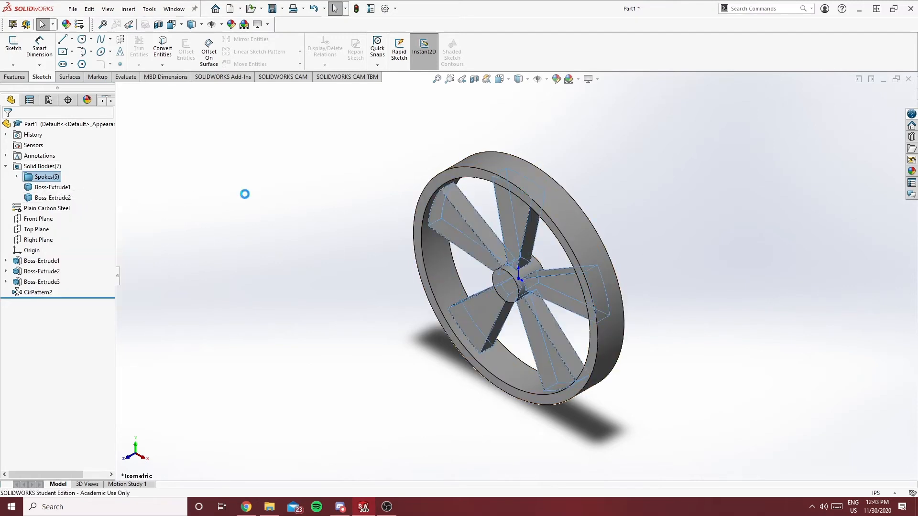
click(640, 196)
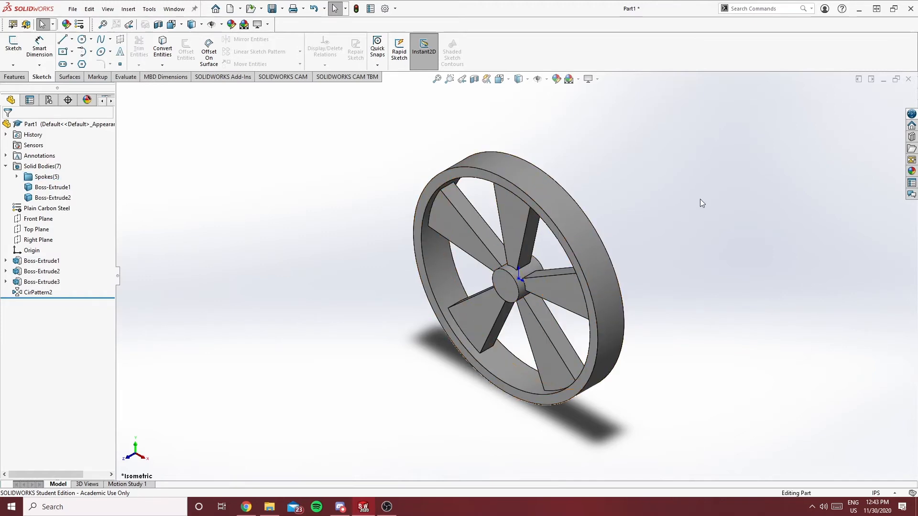
- Expand the Spokes folder and move the Boss-Extrude3 body out of it into the main solid bodies list
click(17, 177)
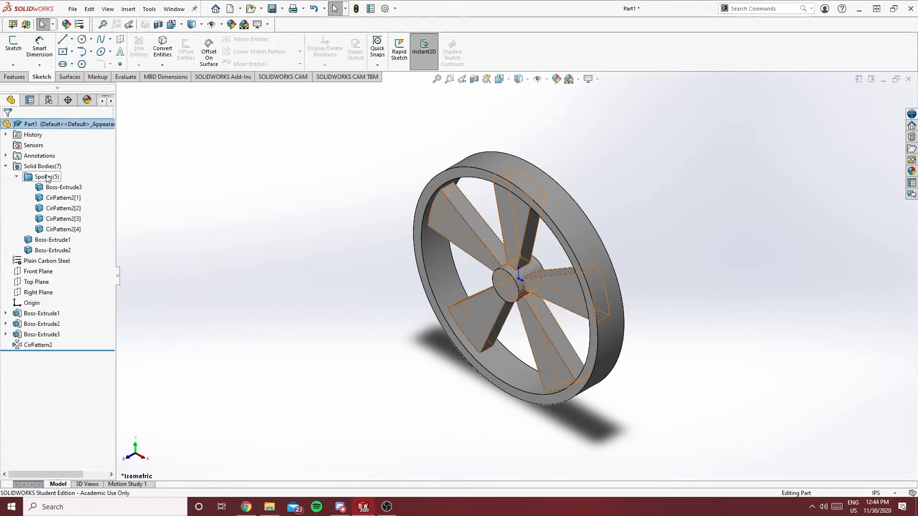
click(44, 178)
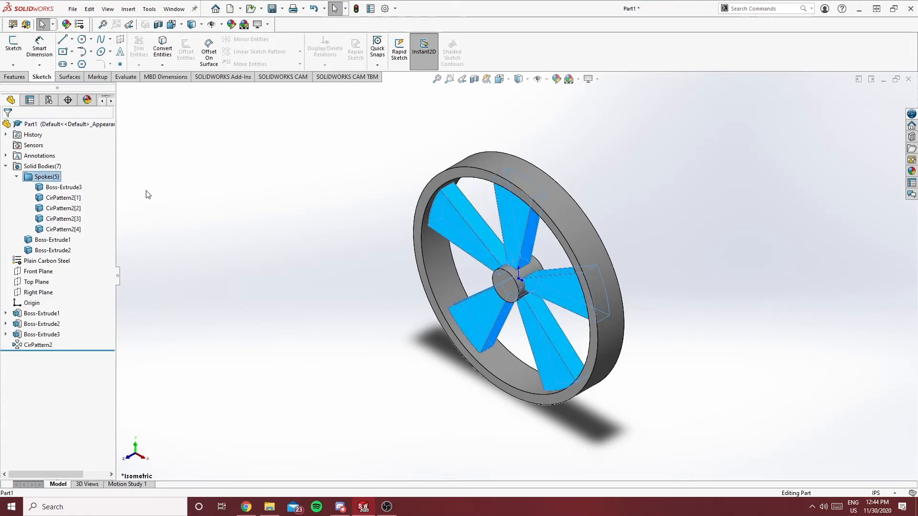
click(199, 187)
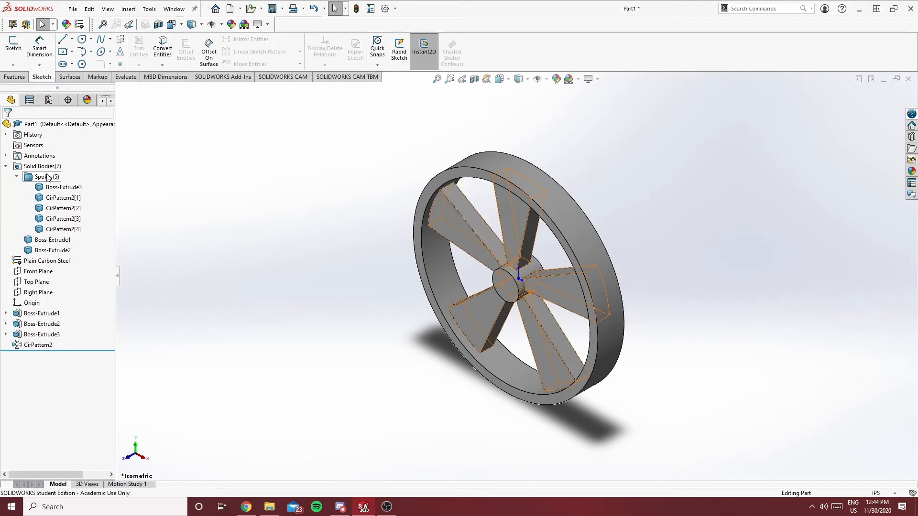
click(67, 188)
drag(59, 189, 36, 166)
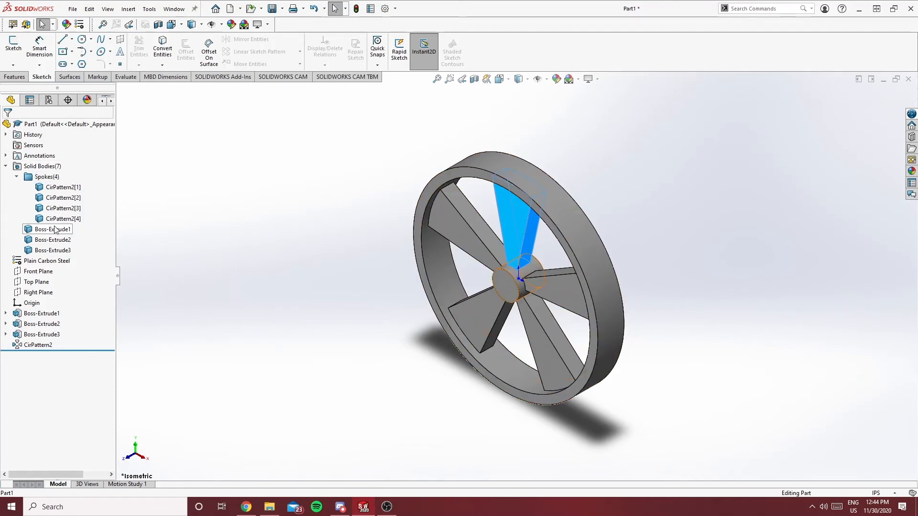
- Move the Boss-Extrude3 body from the main solid bodies list back into the Spokes folder and collapse the folder
click(56, 230)
click(53, 240)
click(53, 250)
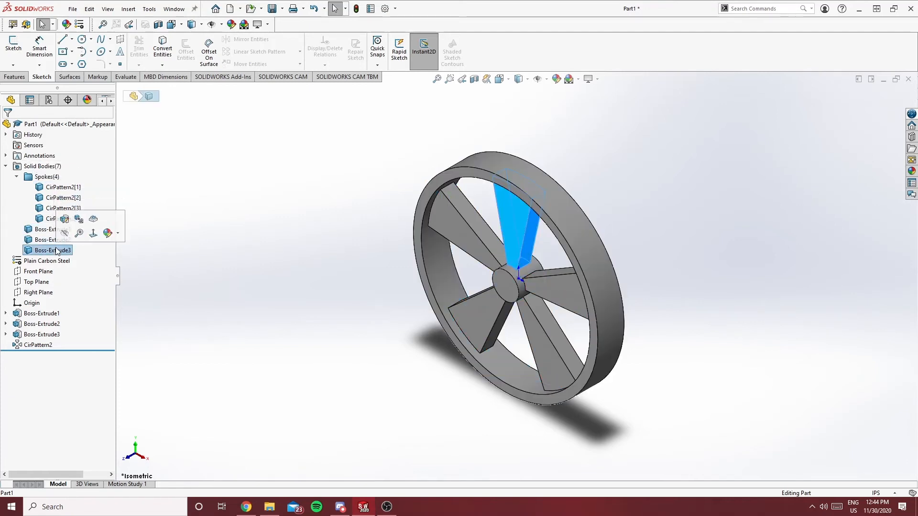
drag(54, 254, 47, 177)
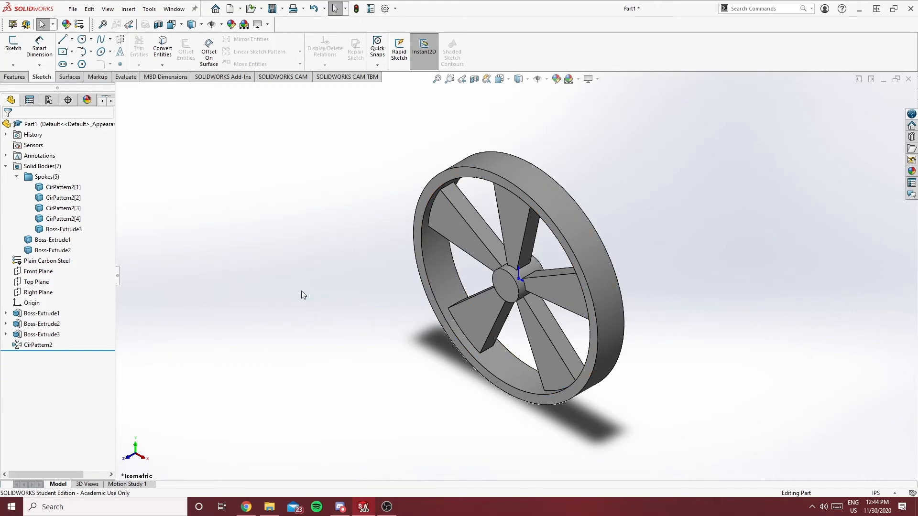
click(16, 177)
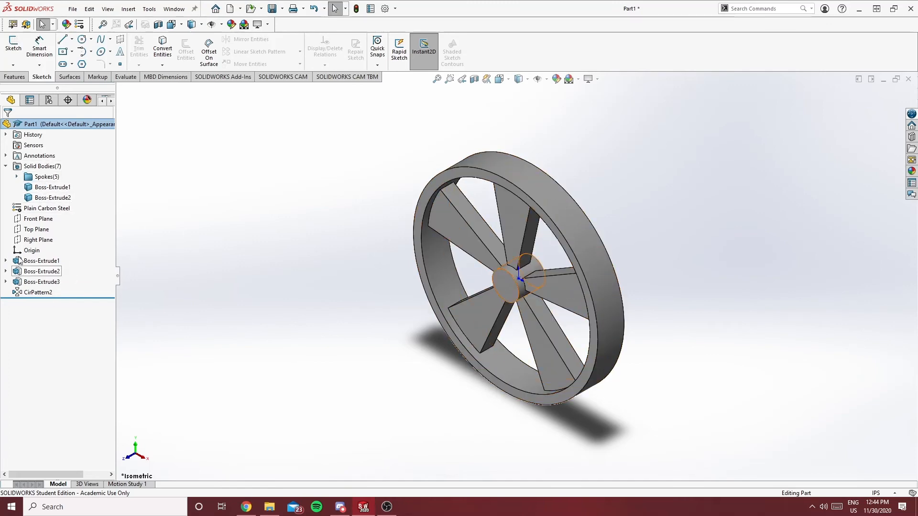
- Turn on the feature history display for the solid bodies and expand the Spokes folder
right_click(38, 167)
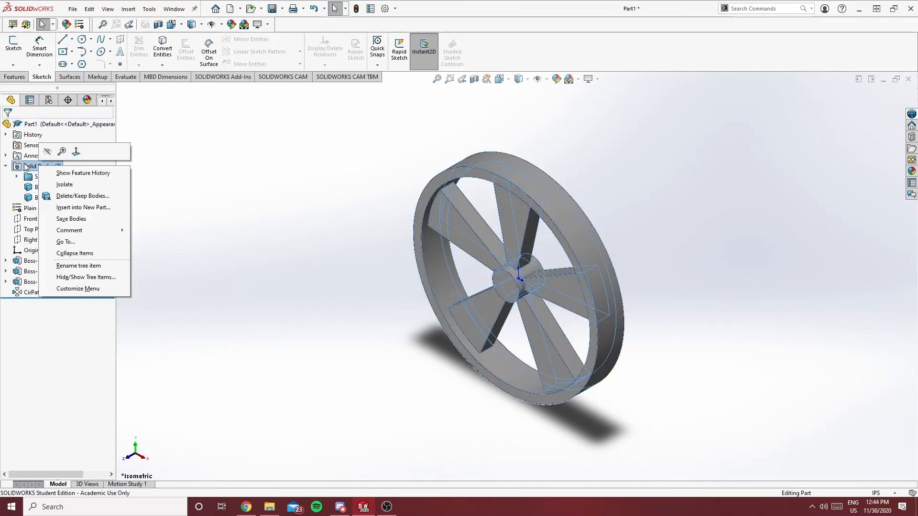
click(94, 173)
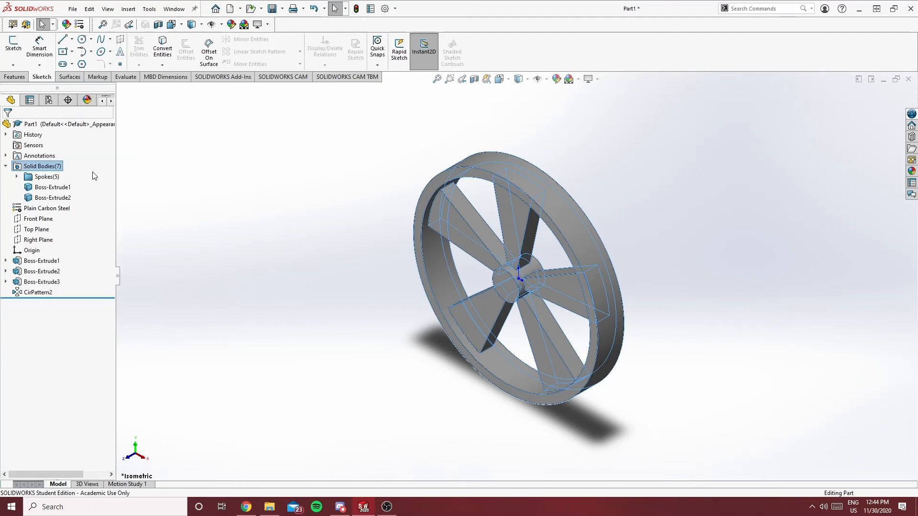
click(17, 177)
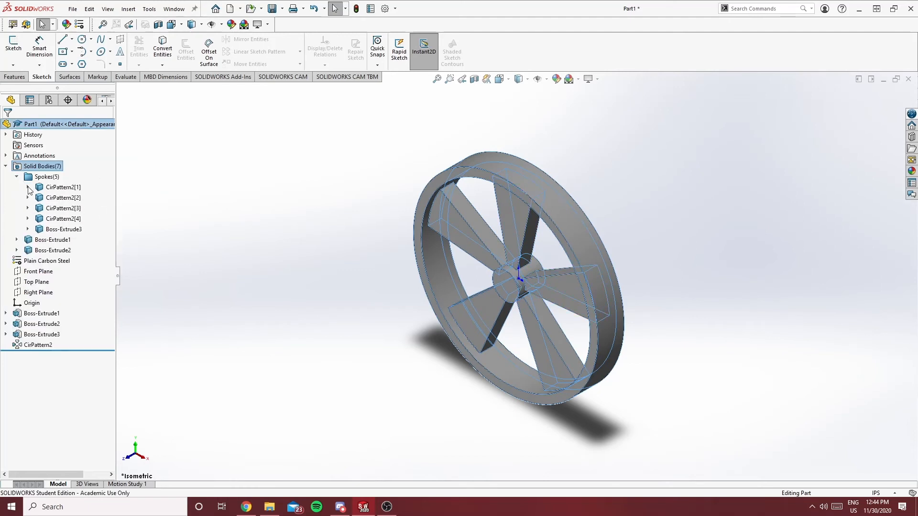
- Expand every body inside and outside the Spokes folder to examine which features created it
click(17, 250)
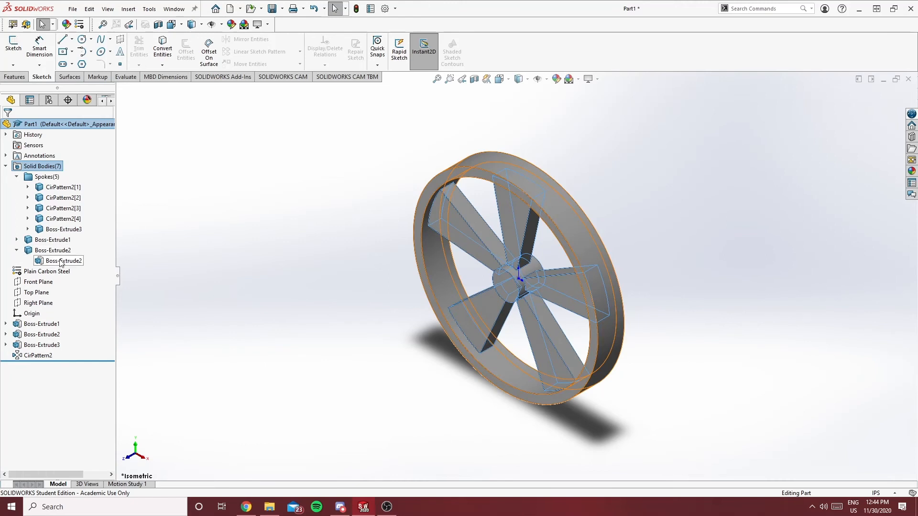
click(17, 240)
click(28, 229)
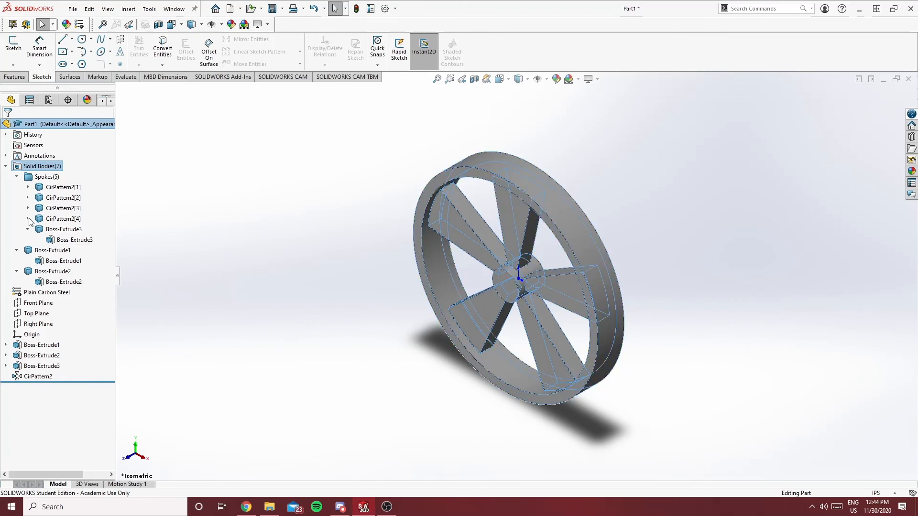
click(28, 218)
click(28, 208)
click(28, 198)
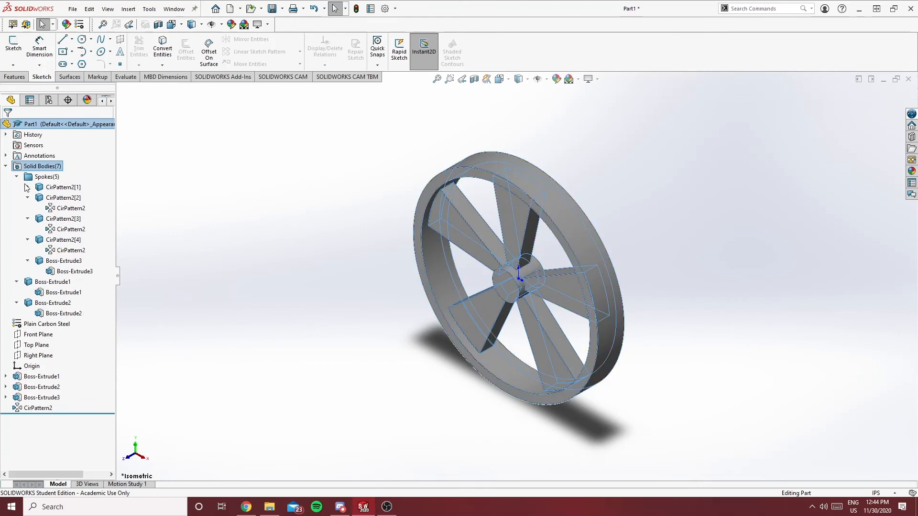
click(28, 187)
- Collapse the feature histories of all spoke bodies and of the Boss-Extrude1 and Boss-Extrude2 bodies
click(28, 187)
click(27, 198)
click(28, 208)
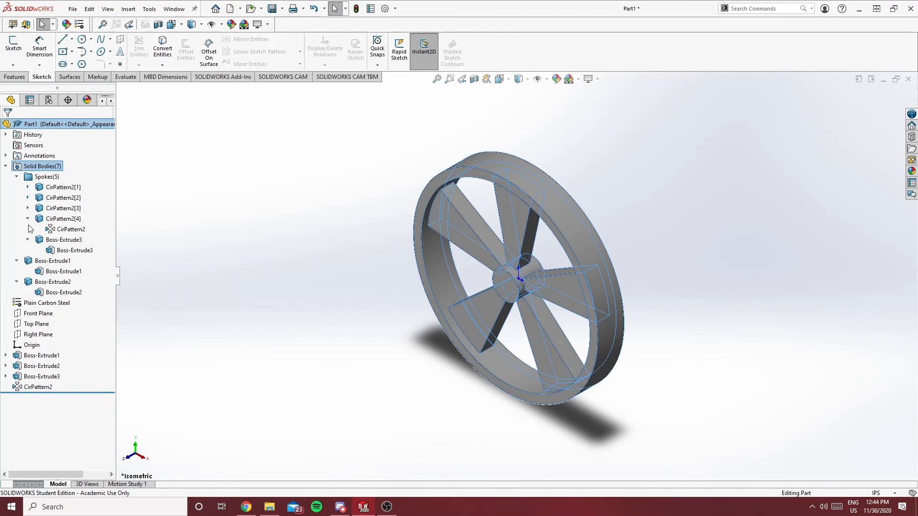
click(27, 219)
click(27, 229)
click(27, 229)
click(27, 229)
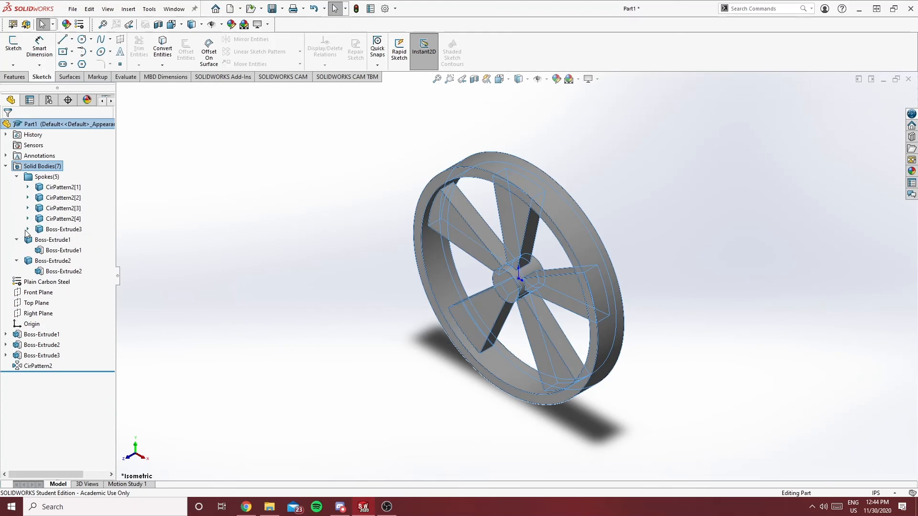
click(17, 240)
click(17, 249)
- Turn the feature history display of the solid bodies off and back on to compare both listings
right_click(26, 165)
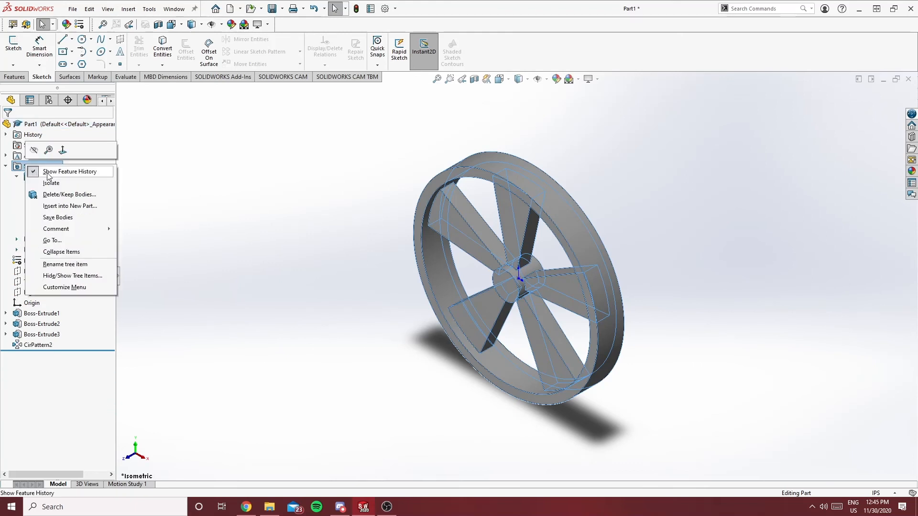
click(44, 174)
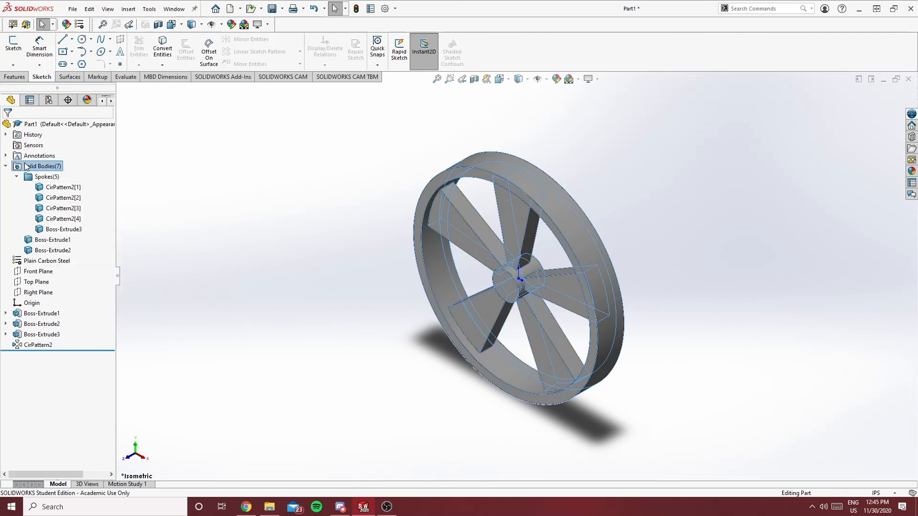
right_click(25, 166)
click(44, 171)
- Check the feature history of the Boss-Extrude3 body in the Spokes folder and collapse it again
right_click(41, 167)
key(Escape)
click(27, 230)
click(27, 230)
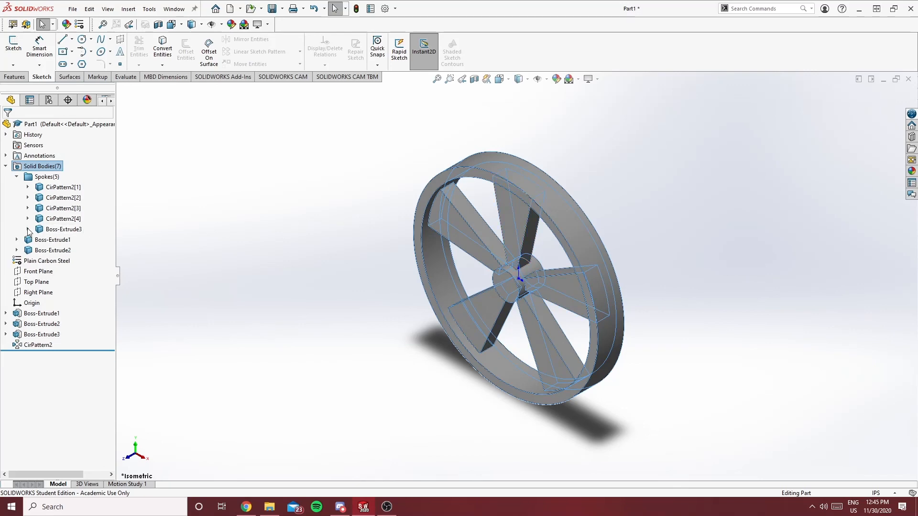